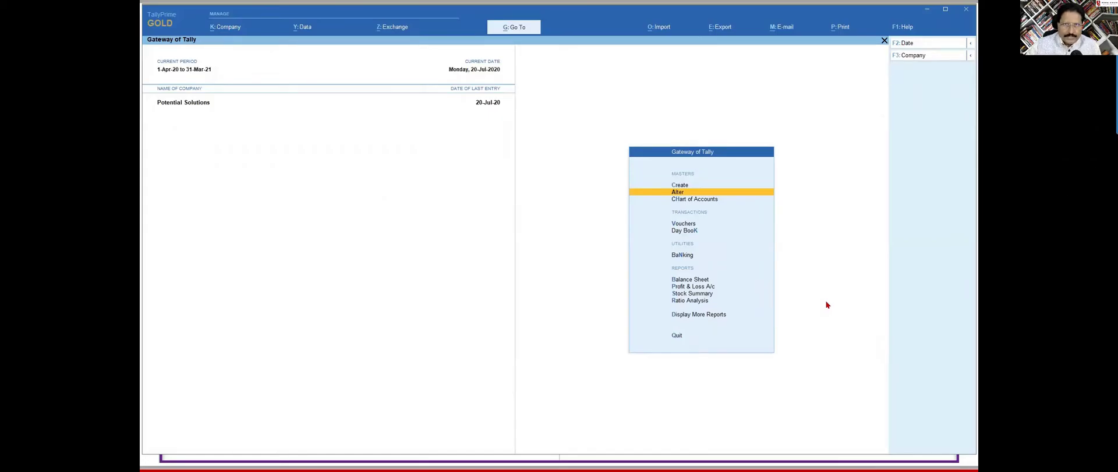
{"action": "key", "text": "F11"}
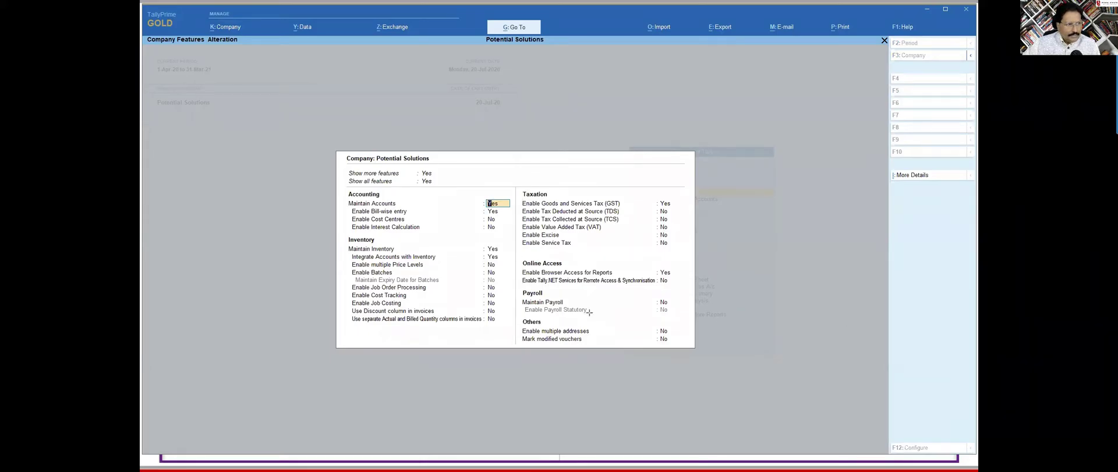
{"action": "left_click_drag", "start_coordinate": [576, 317], "coordinate": [501, 312]}
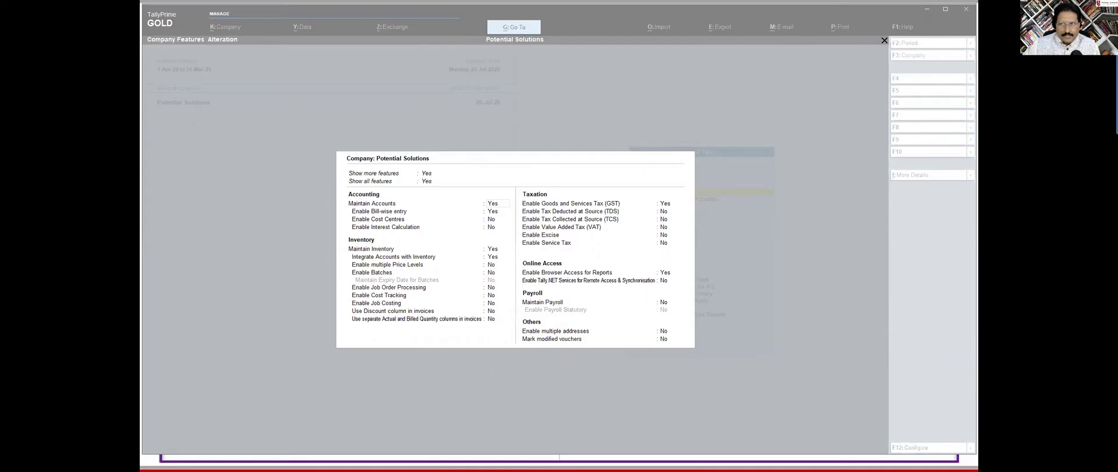
{"action": "left_click", "coordinate": [492, 311]}
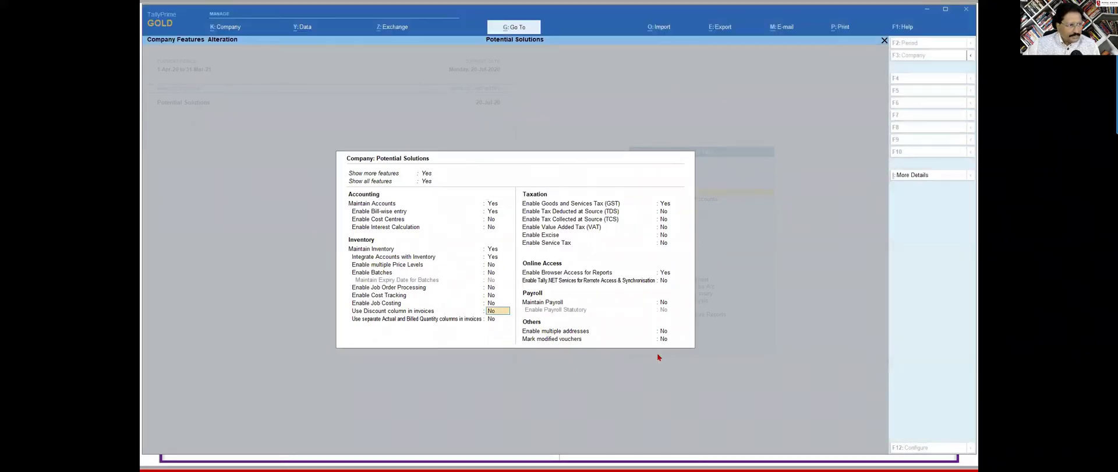
{"action": "type", "text": "y"}
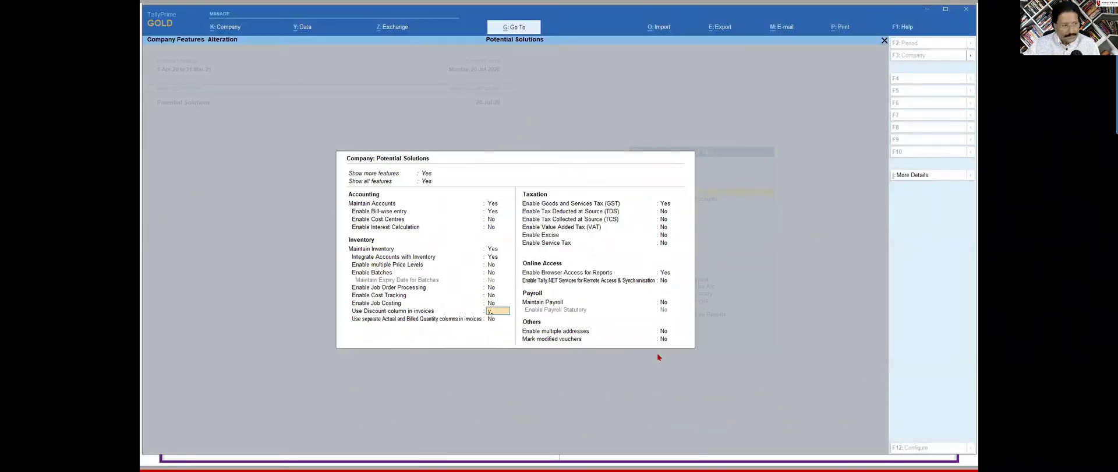
{"action": "key", "text": "Return"}
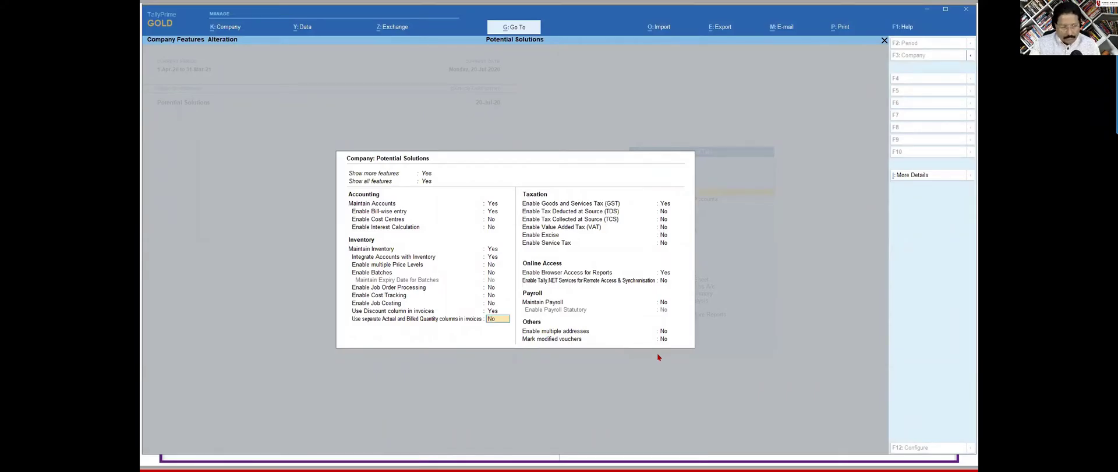
{"action": "key", "text": "BackSpace"}
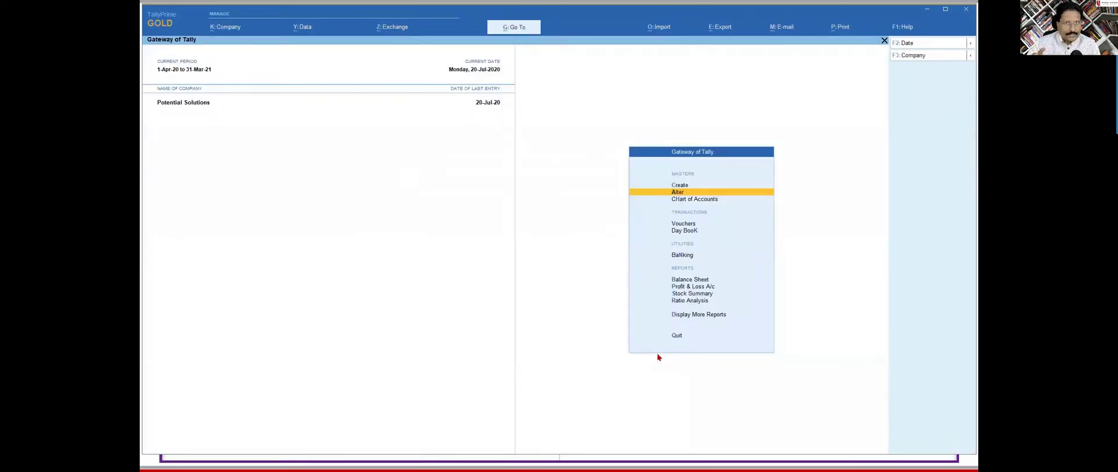
Start a sales voucher and enable the use of a discount column in invoices in the company features.
{"action": "key", "text": "v"}
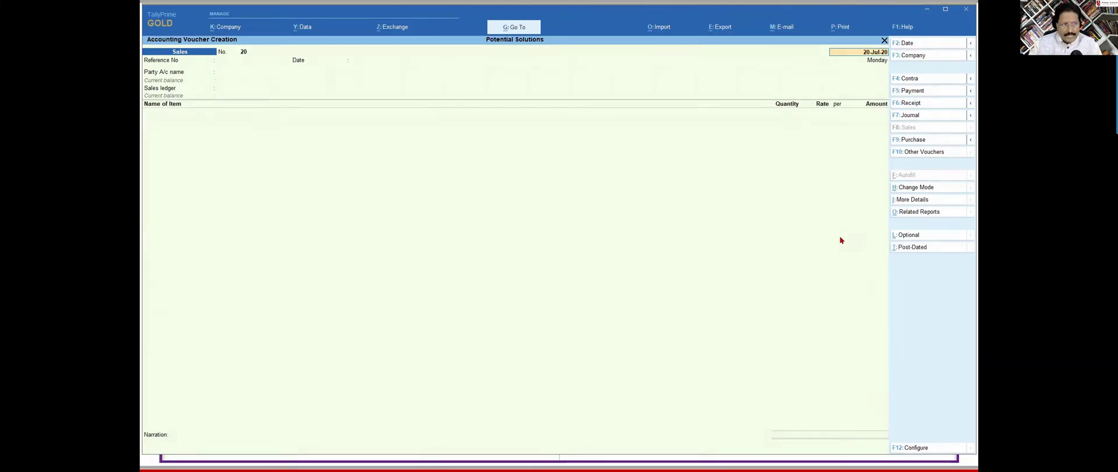
{"action": "key", "text": "F11"}
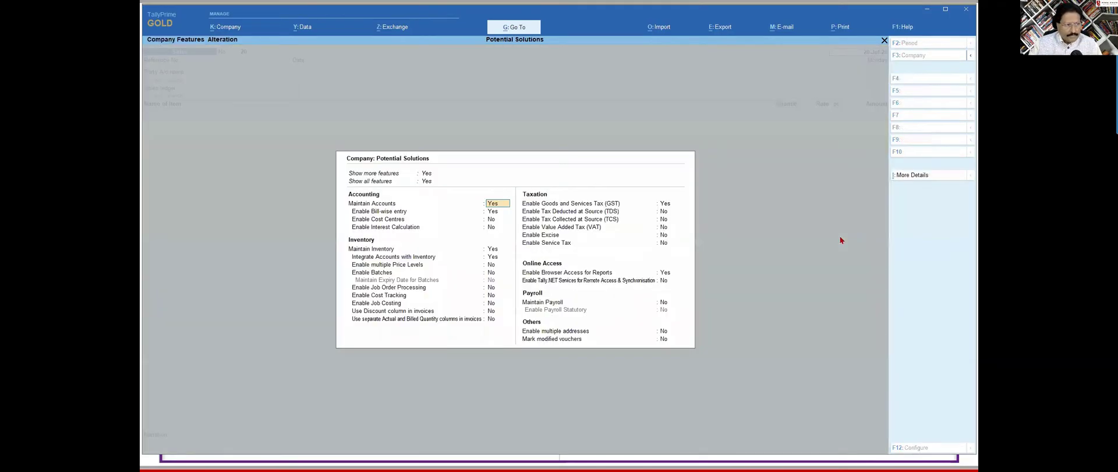
{"action": "left_click", "coordinate": [494, 314]}
{"action": "type", "text": "y"}
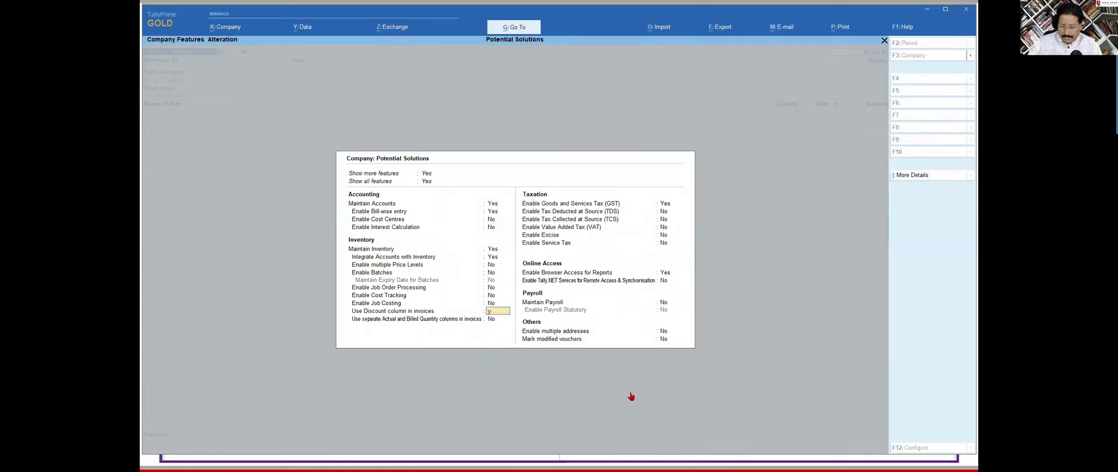
{"action": "key", "text": "Return"}
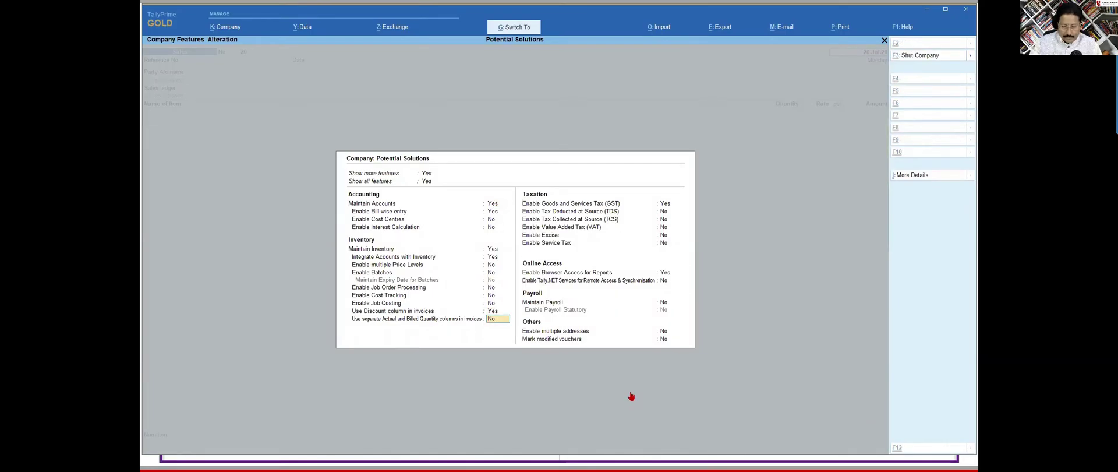
{"action": "key", "text": "Return"}
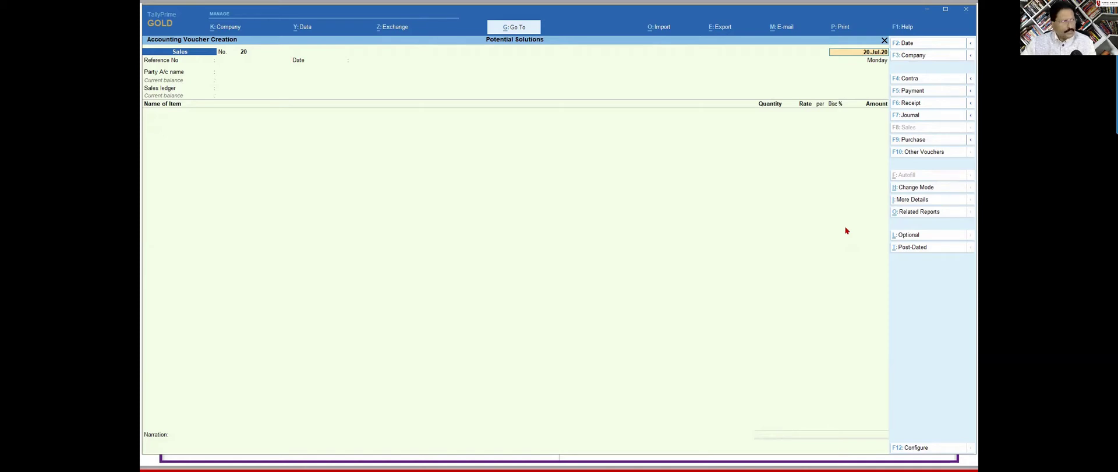
Set the sales voucher's party account to Appario Enterprises and its sales ledger to Sales.
{"action": "key", "text": "Return"}
{"action": "key", "text": "Return"}
{"action": "key", "text": "Return"}
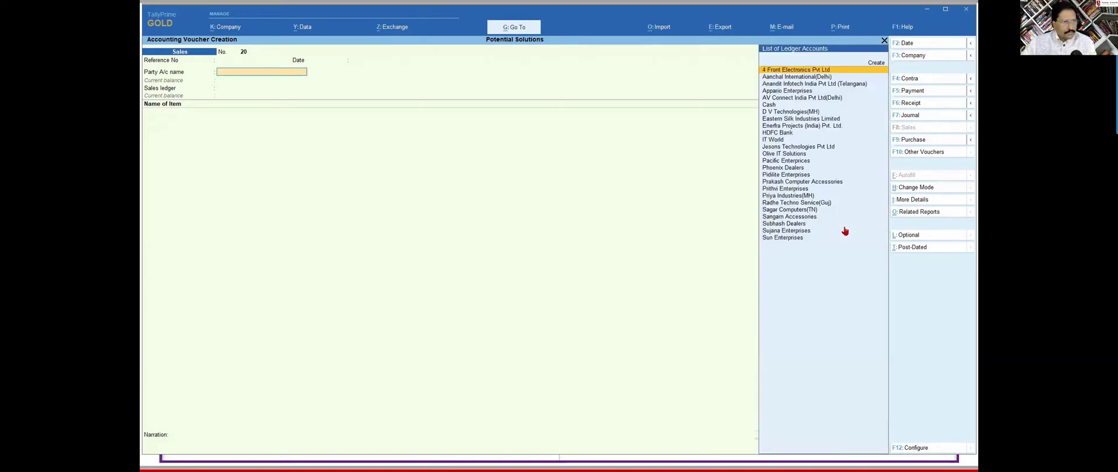
{"action": "key", "text": "Down"}
{"action": "key", "text": "Down"}
{"action": "key", "text": "Down"}
{"action": "key", "text": "Return"}
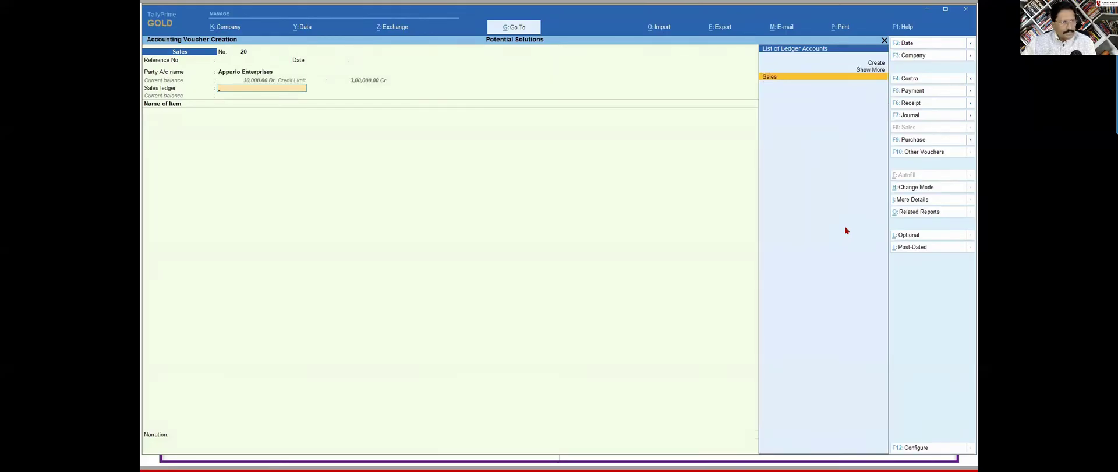
{"action": "key", "text": "Return"}
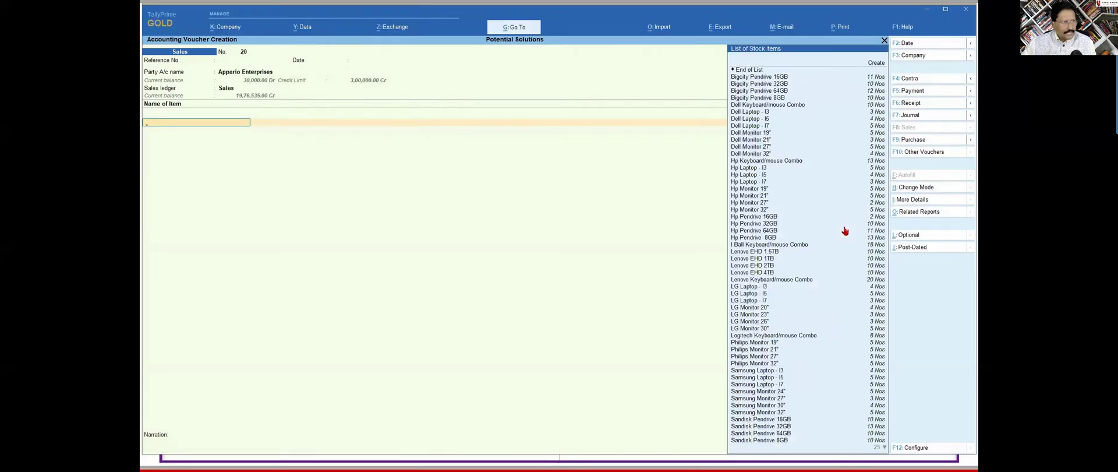
Add the stock item Dell Laptop - I3 to the voucher with its tracking number set to Not Applicable.
{"action": "key", "text": "Down"}
{"action": "key", "text": "Down"}
{"action": "key", "text": "Down"}
{"action": "key", "text": "Down"}
{"action": "key", "text": "Down"}
{"action": "key", "text": "Down"}
{"action": "key", "text": "Return"}
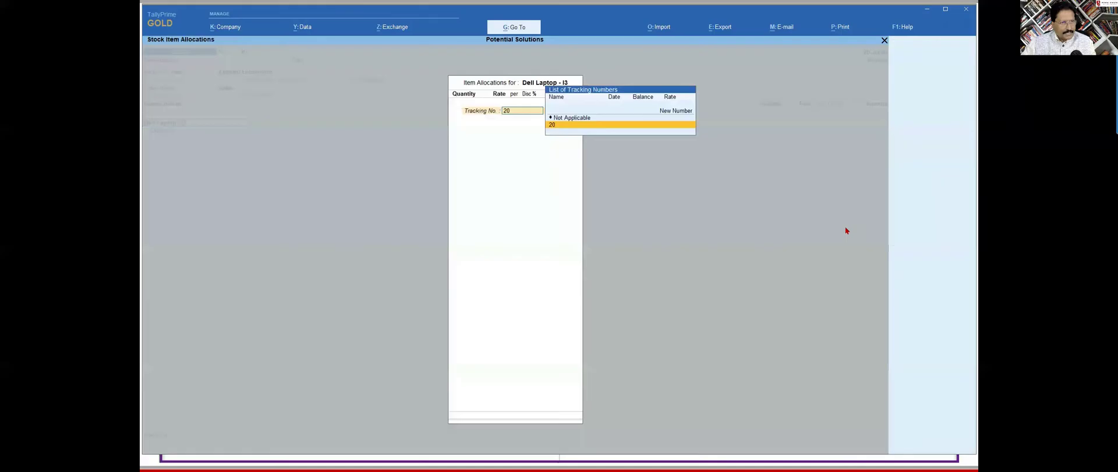
{"action": "key", "text": "BackSpace"}
{"action": "key", "text": "BackSpace"}
{"action": "key", "text": "Return"}
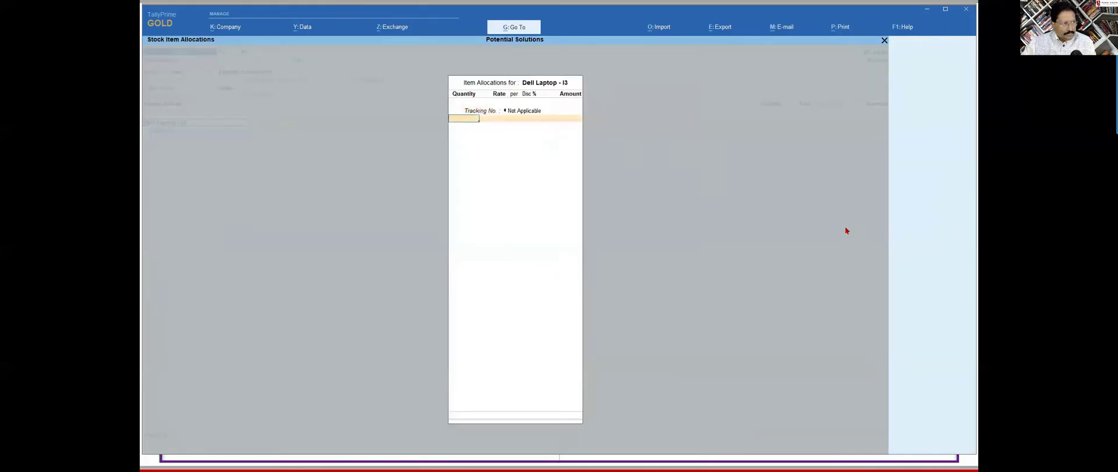
Allocate 1 Nos of the laptop at a rate of 28,800.00 with a 10% discount.
{"action": "key", "text": "Return"}
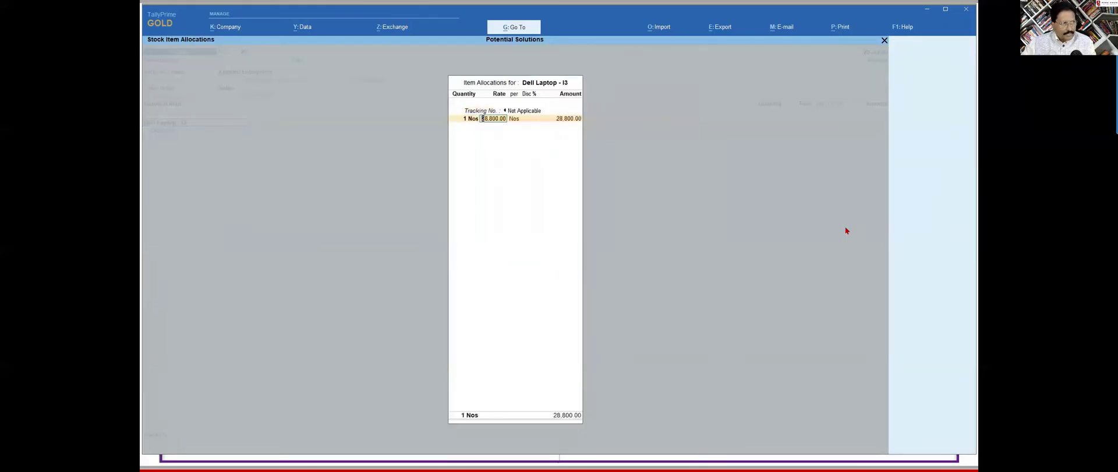
{"action": "key", "text": "Return"}
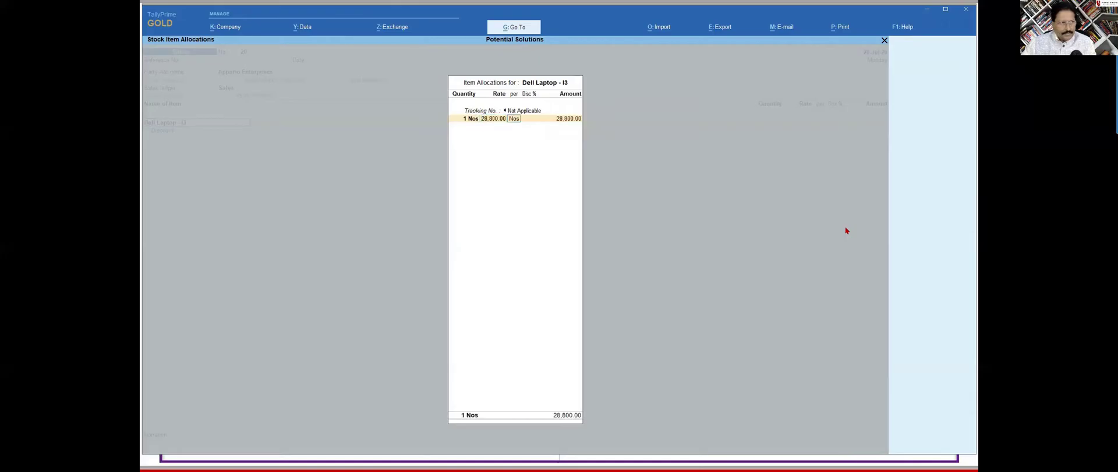
{"action": "key", "text": "Return"}
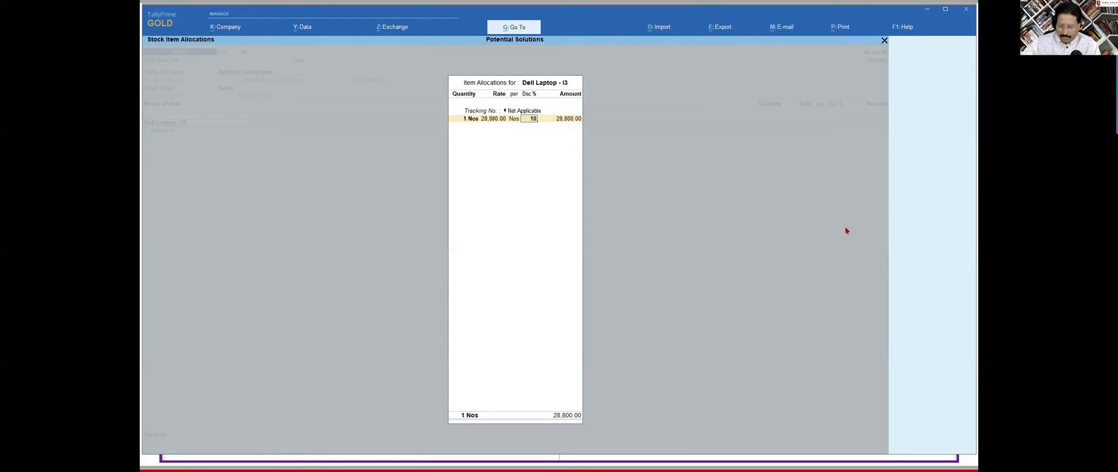
{"action": "key", "text": "Return"}
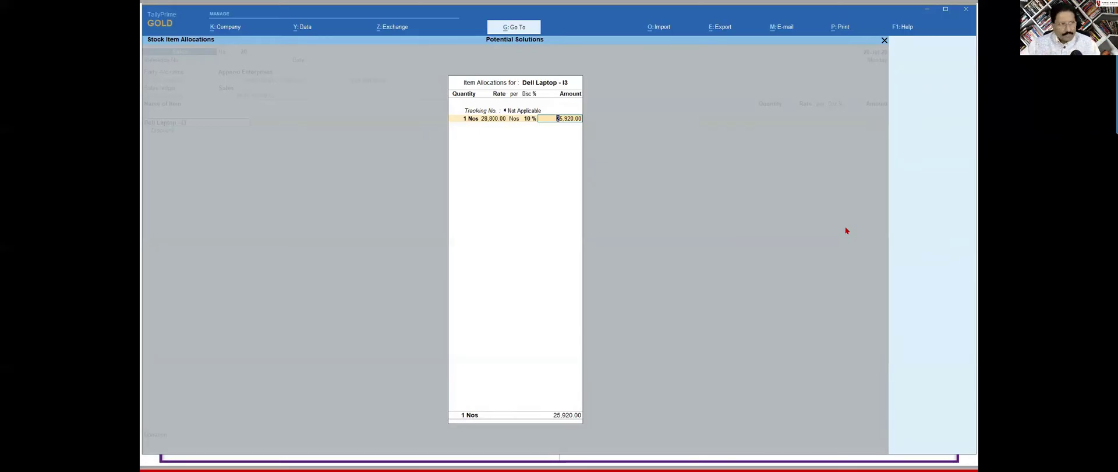
{"action": "key", "text": "Return"}
{"action": "key", "text": "Return"}
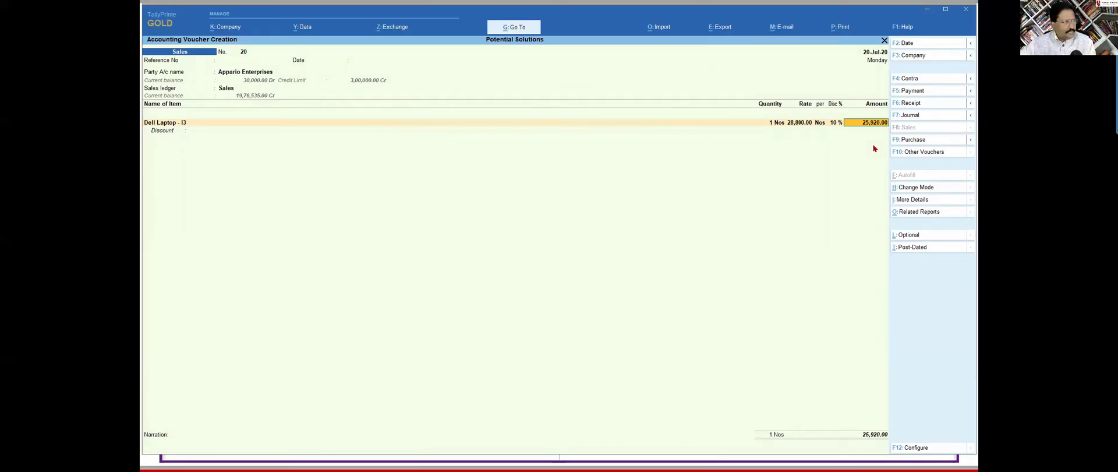
Add the CGST and SGST tax ledgers below the laptop item in the sales voucher.
{"action": "key", "text": "Return"}
{"action": "key", "text": "BackSpace"}
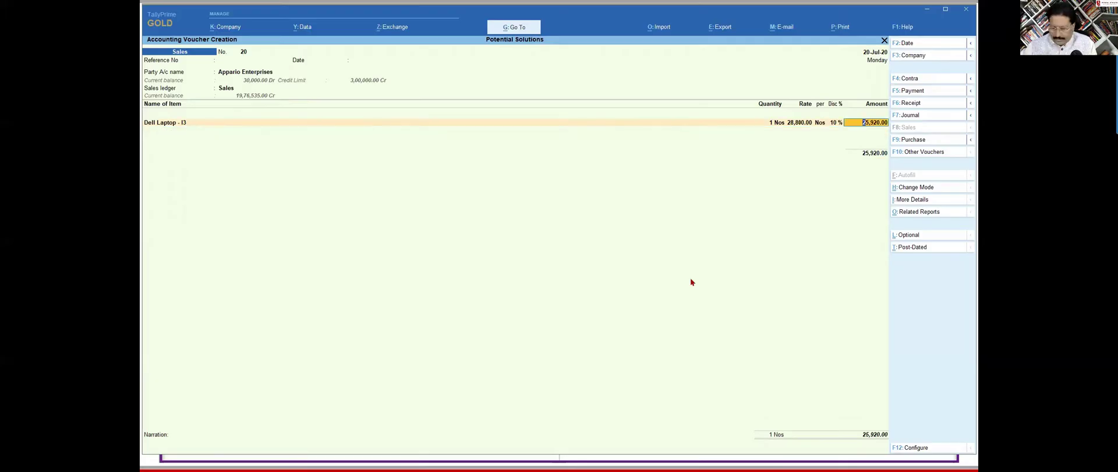
{"action": "key", "text": "Return"}
{"action": "key", "text": "Return"}
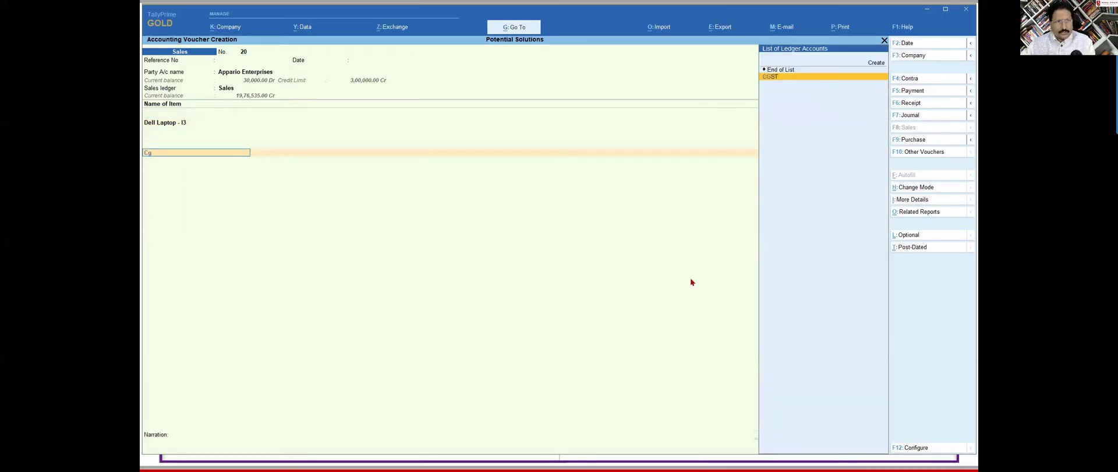
{"action": "key", "text": "Return"}
{"action": "key", "text": "Return"}
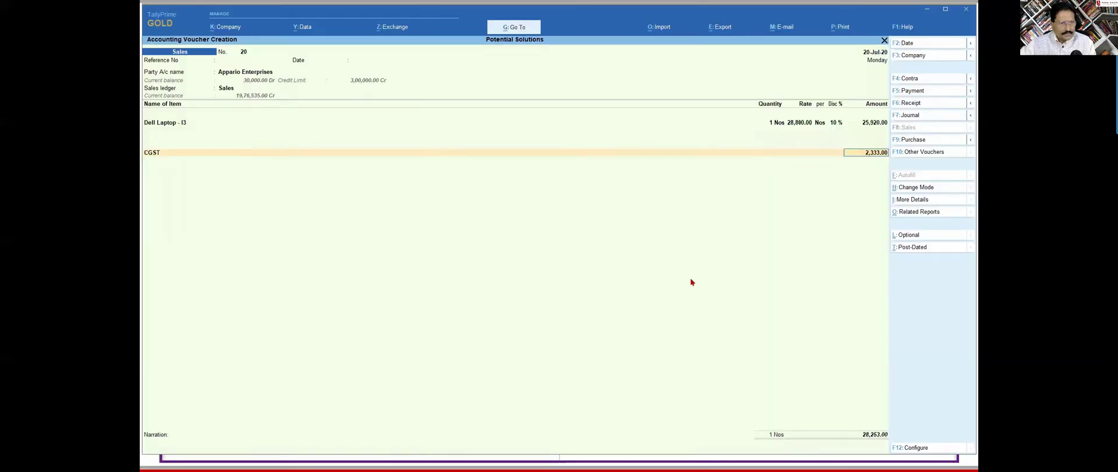
{"action": "key", "text": "Return"}
{"action": "type", "text": "s"}
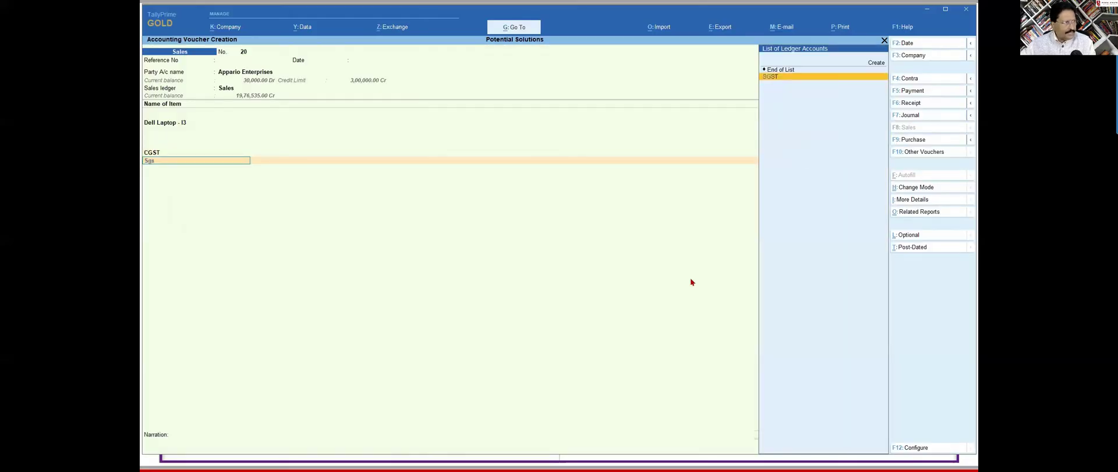
{"action": "key", "text": "Return"}
{"action": "key", "text": "Return"}
{"action": "key", "text": "Return"}
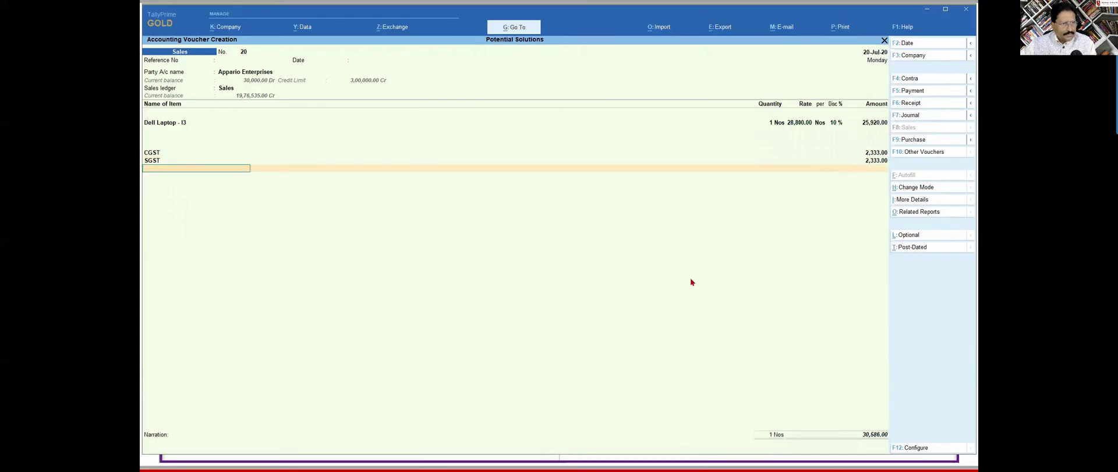
Accept the bill-wise details as a New Ref with 15 days of credit and save the sales voucher.
{"action": "key", "text": "Return"}
{"action": "key", "text": "Return"}
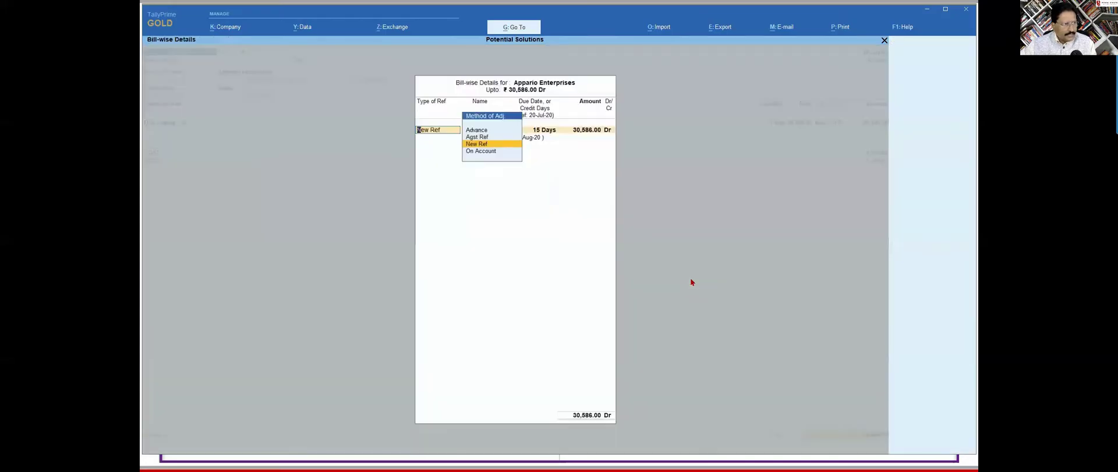
{"action": "key", "text": "Return"}
{"action": "key", "text": "Return"}
{"action": "key", "text": "Return"}
{"action": "key", "text": "Return"}
{"action": "key", "text": "Return"}
{"action": "key", "text": "Return"}
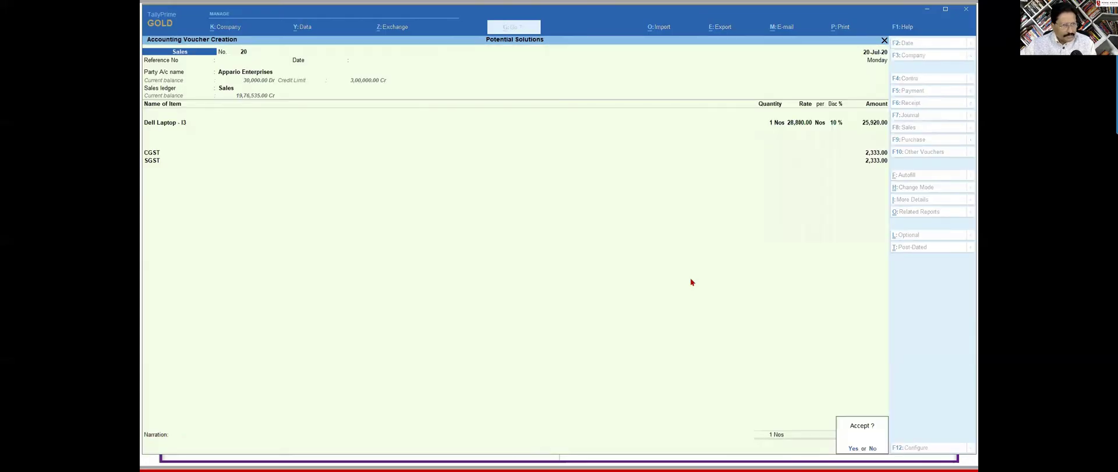
{"action": "key", "text": "Return"}
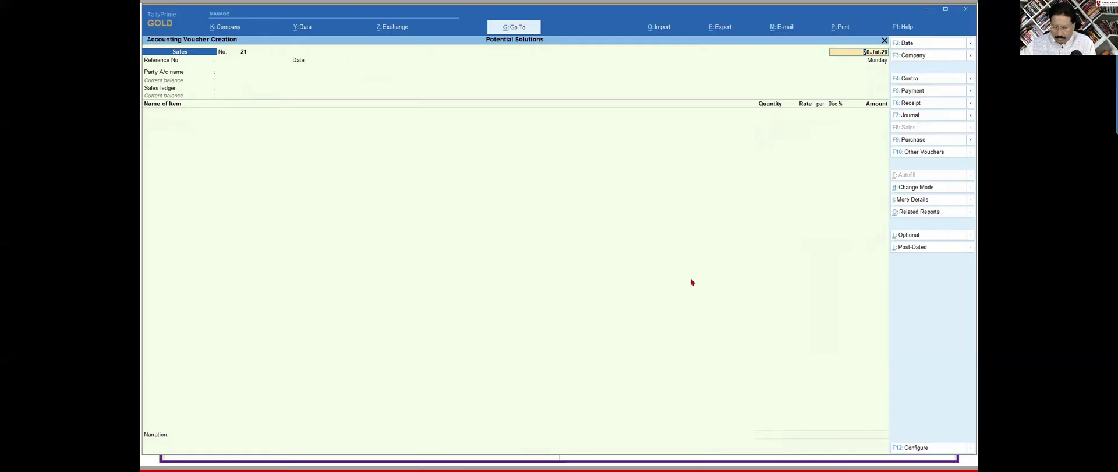
Reopen the saved sales voucher and preview its printed tax invoice to examine the item's discount and amount.
{"action": "key", "text": "Page_Up"}
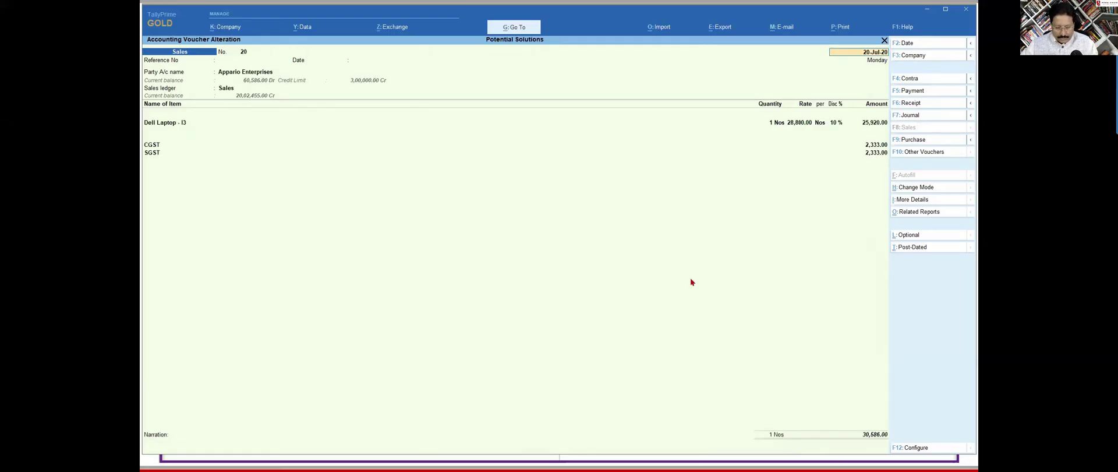
{"action": "key", "text": "ctrl+p"}
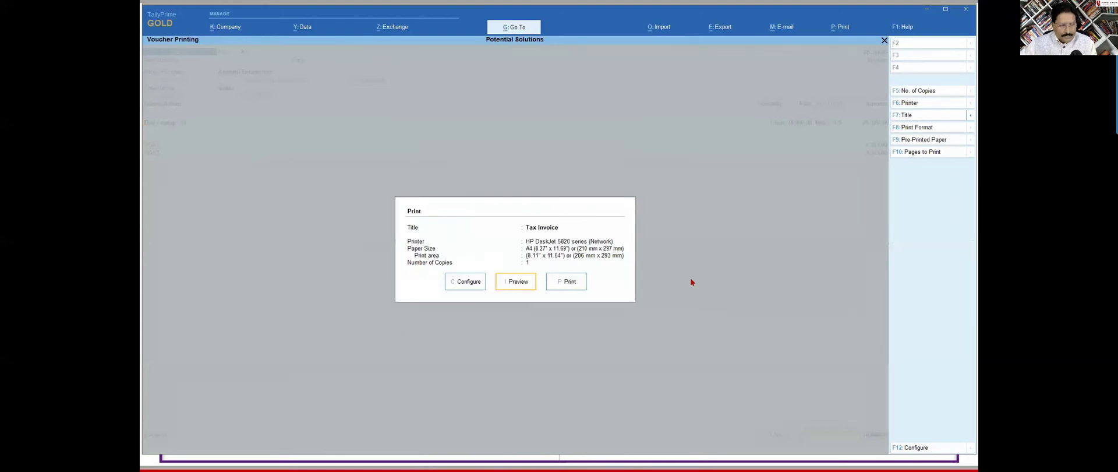
{"action": "key", "text": "i"}
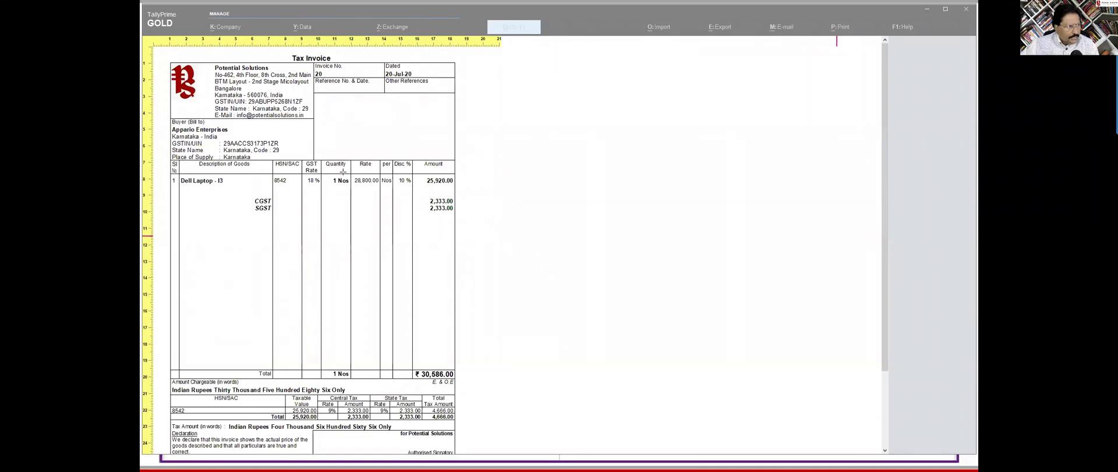
{"action": "mouse_move", "coordinate": [322, 173]}
{"action": "left_mouse_down"}
{"action": "mouse_move", "coordinate": [329, 190]}
{"action": "mouse_move", "coordinate": [357, 190]}
{"action": "left_mouse_up"}
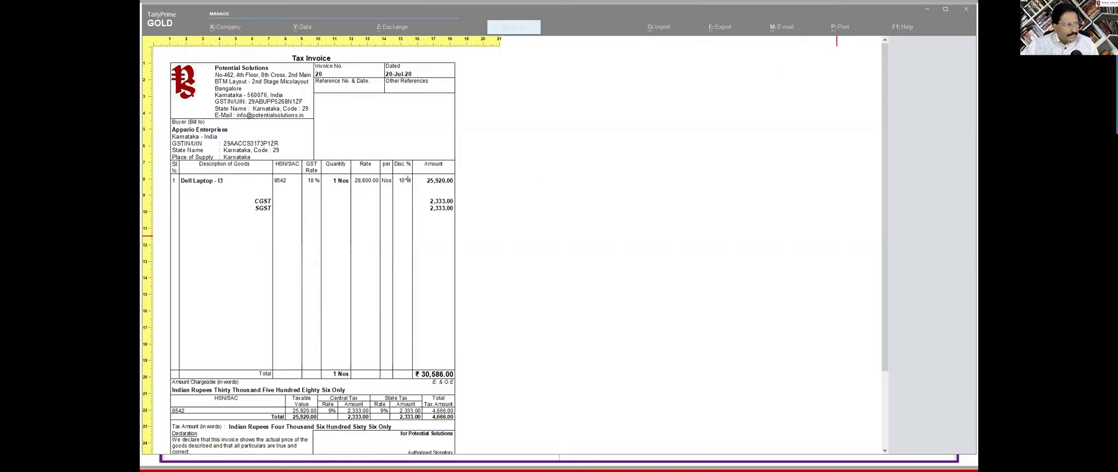
{"action": "mouse_move", "coordinate": [351, 169]}
{"action": "left_mouse_down"}
{"action": "mouse_move", "coordinate": [366, 187]}
{"action": "mouse_move", "coordinate": [381, 174]}
{"action": "left_mouse_up"}
{"action": "mouse_move", "coordinate": [390, 171]}
{"action": "left_mouse_down"}
{"action": "mouse_move", "coordinate": [402, 189]}
{"action": "mouse_move", "coordinate": [397, 173]}
{"action": "left_mouse_up"}
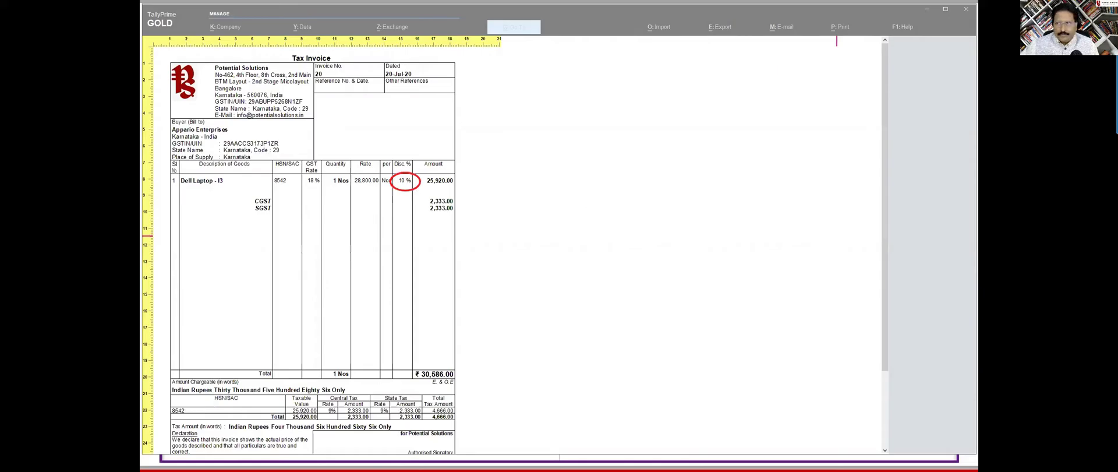
{"action": "key", "text": "Escape"}
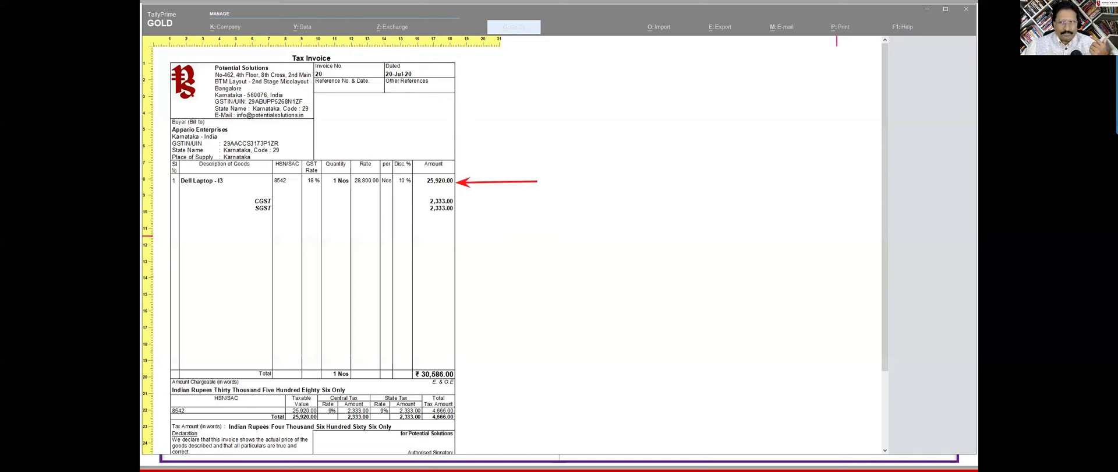
Close the tax invoice preview and return to the sales voucher.
{"action": "key", "text": "Escape"}
{"action": "key", "text": "Escape"}
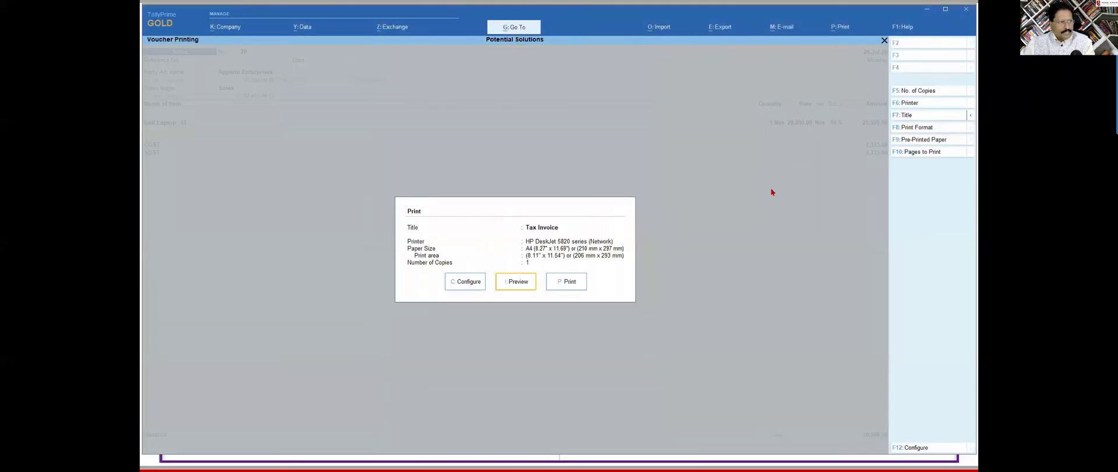
{"action": "key", "text": "Escape"}
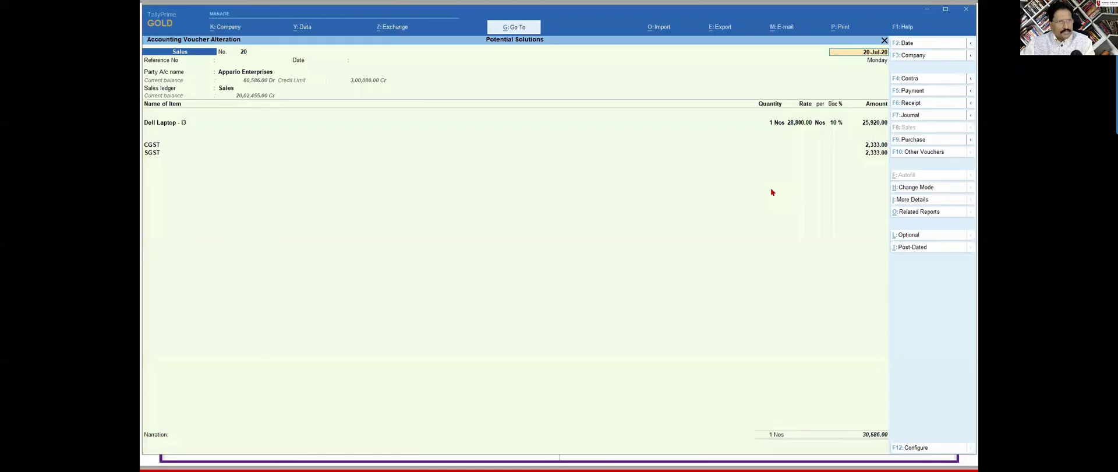
Set the Dell Laptop - I3 quantity to 2 Nos in its item allocation, keeping the rate and 10% discount.
{"action": "left_click", "coordinate": [776, 124]}
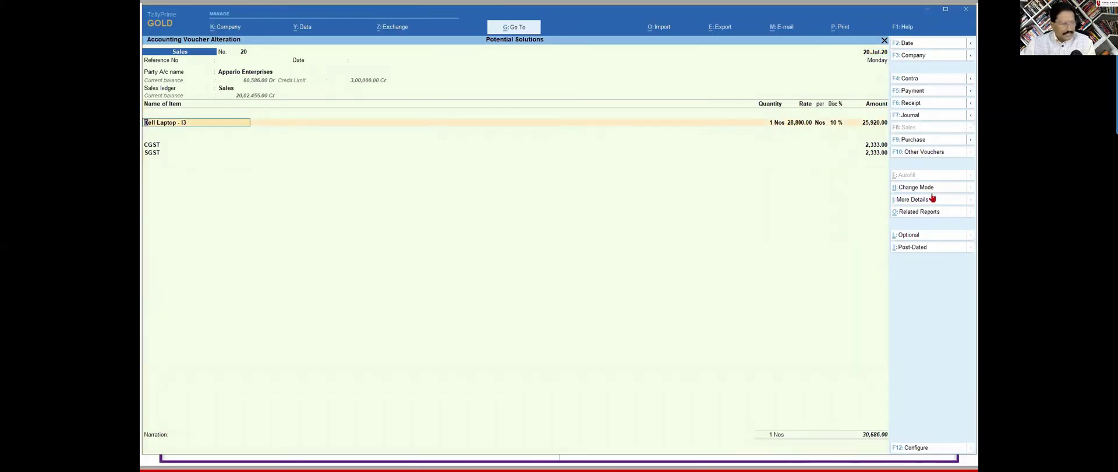
{"action": "key", "text": "Return"}
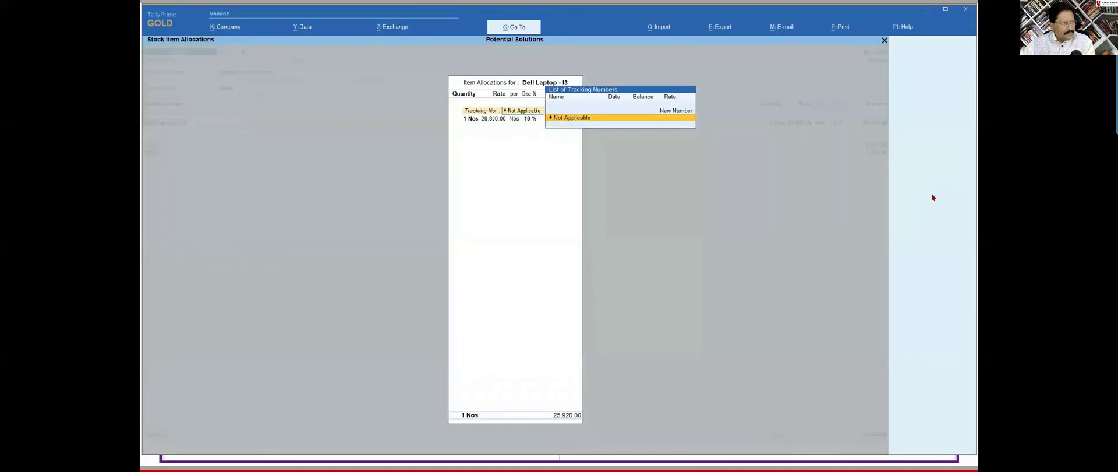
{"action": "key", "text": "Return"}
{"action": "type", "text": "2"}
{"action": "key", "text": "Return"}
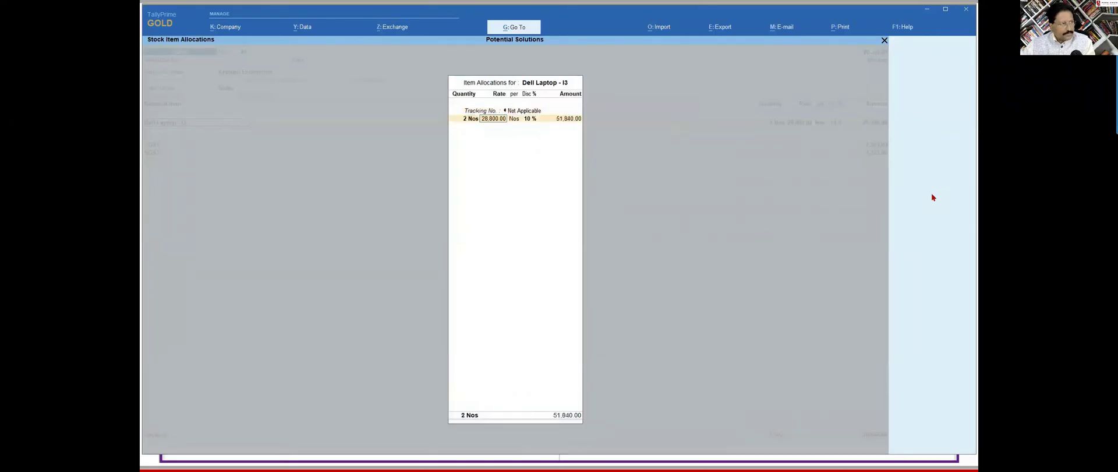
{"action": "key", "text": "Return"}
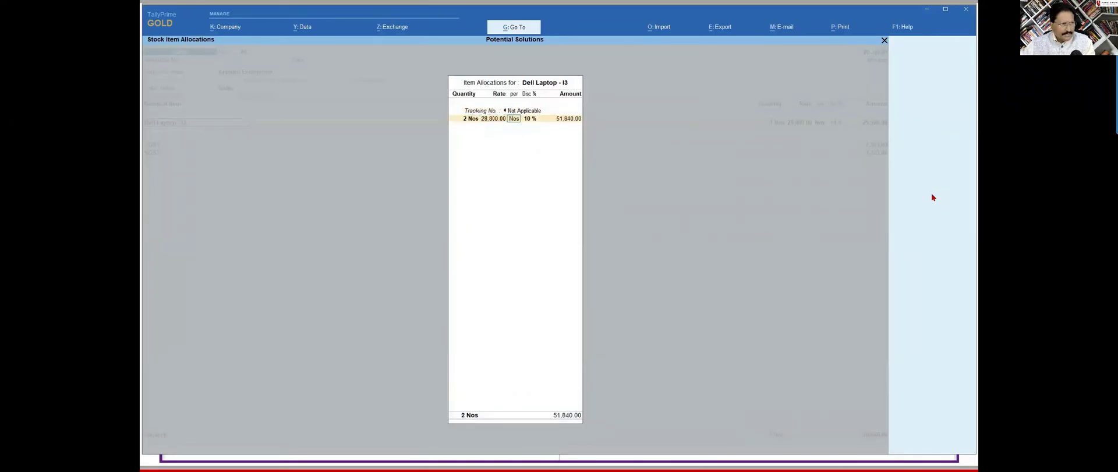
{"action": "key", "text": "Return"}
{"action": "key", "text": "Return"}
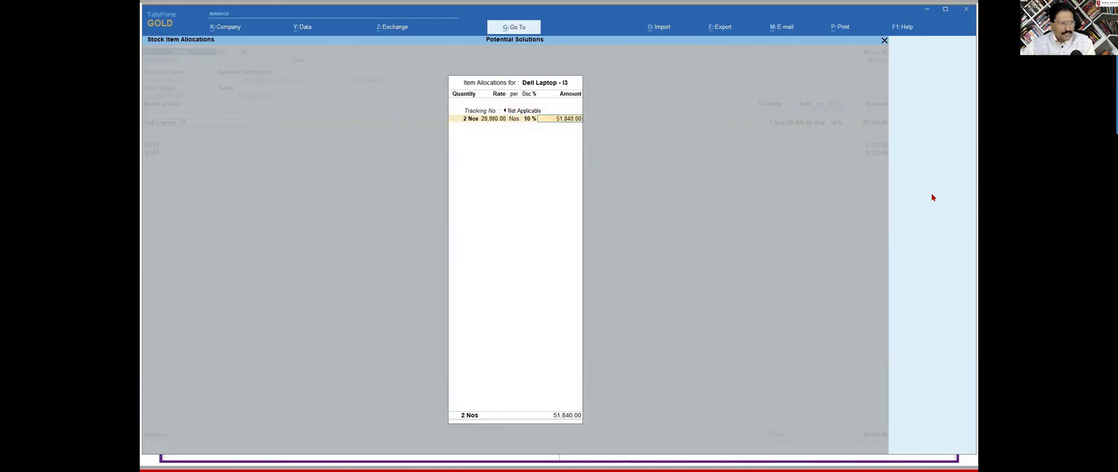
{"action": "key", "text": "Return"}
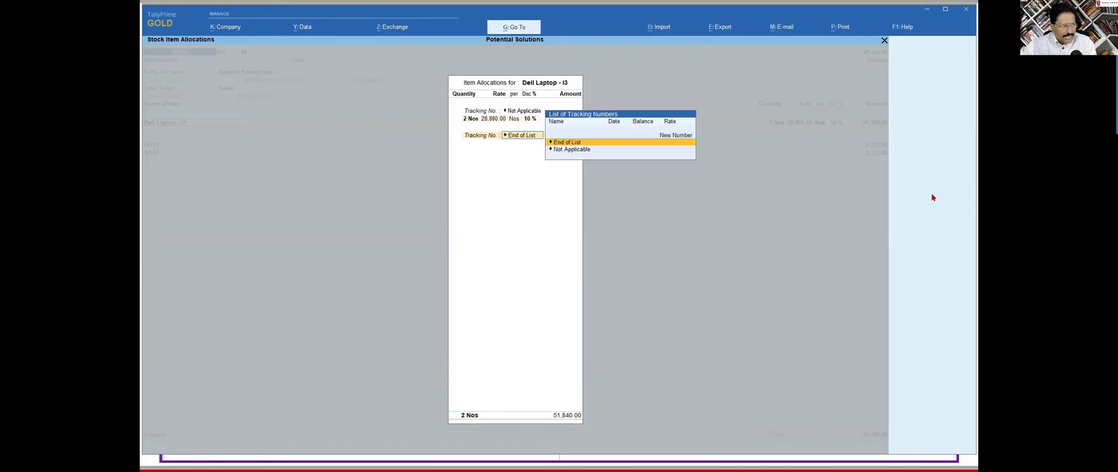
{"action": "key", "text": "Return"}
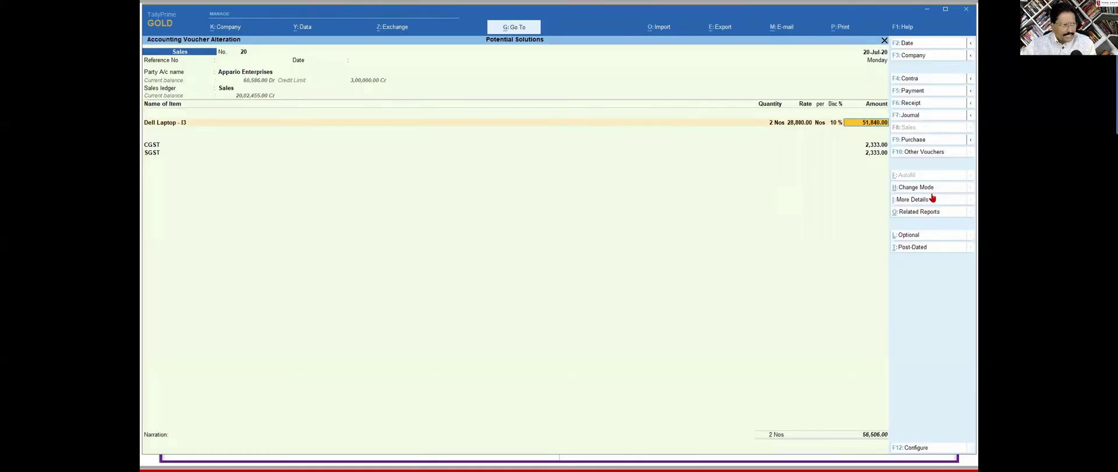
Update the CGST and SGST amounts for the changed laptop quantity and save the sales voucher.
{"action": "key", "text": "Return"}
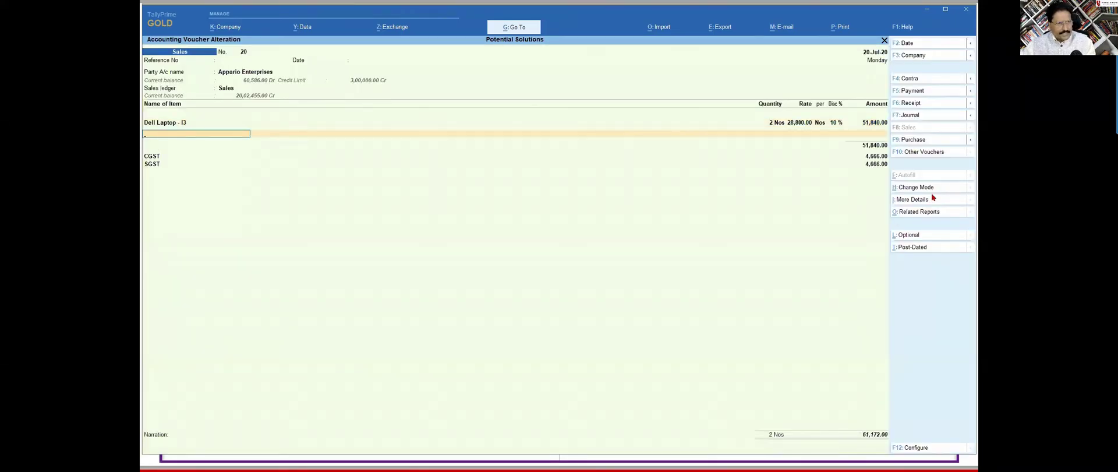
{"action": "key", "text": "Return"}
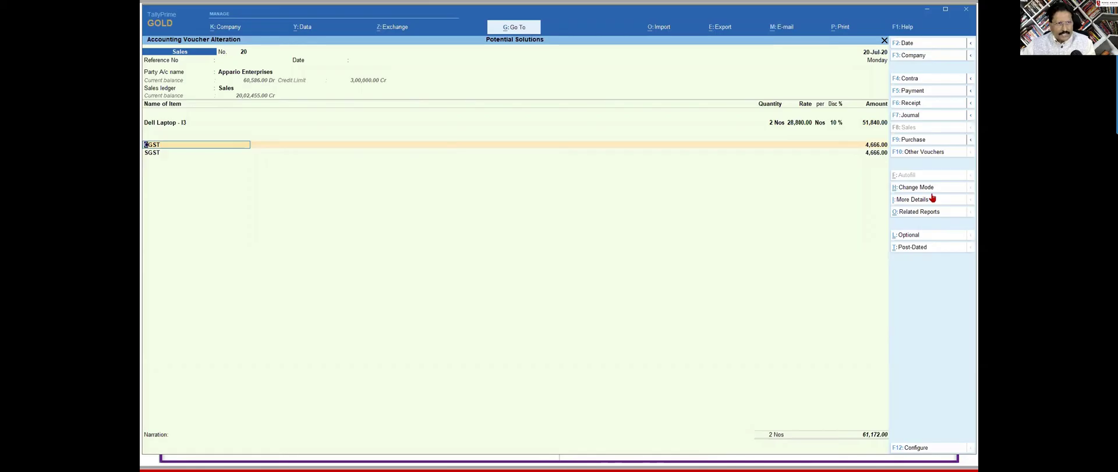
{"action": "key", "text": "ctrl"}
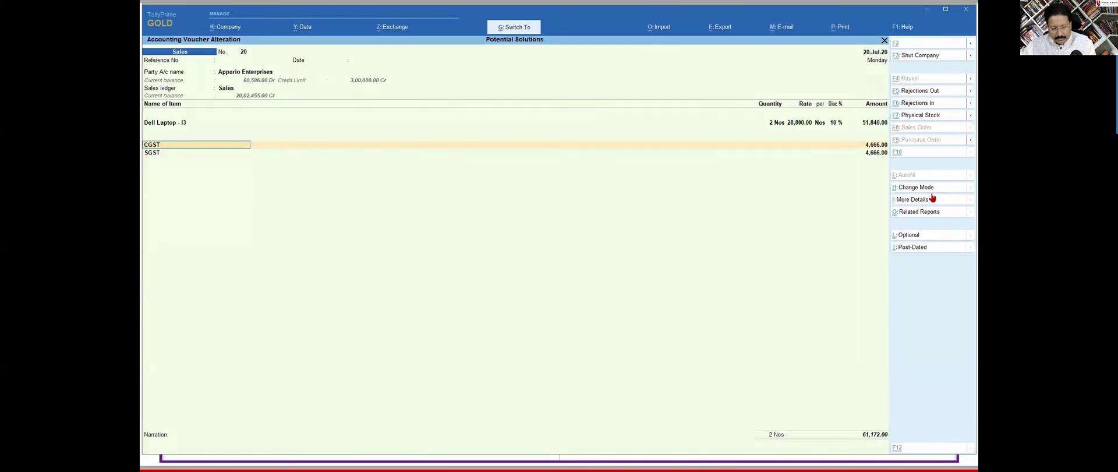
{"action": "key", "text": "ctrl+a"}
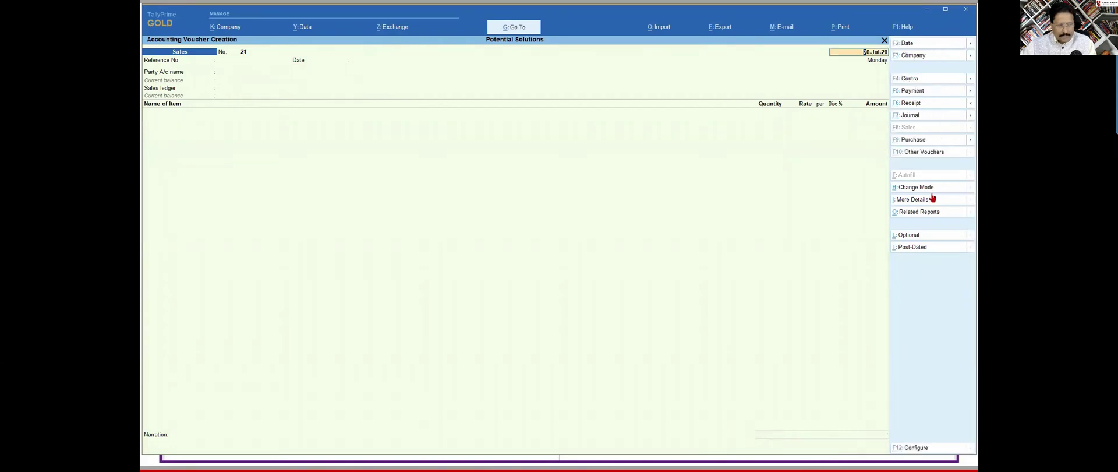
Reopen the altered sales voucher and preview its tax invoice enlarged to examine the laptop's quantity, rate, discount and amount.
{"action": "key", "text": "Page_Up"}
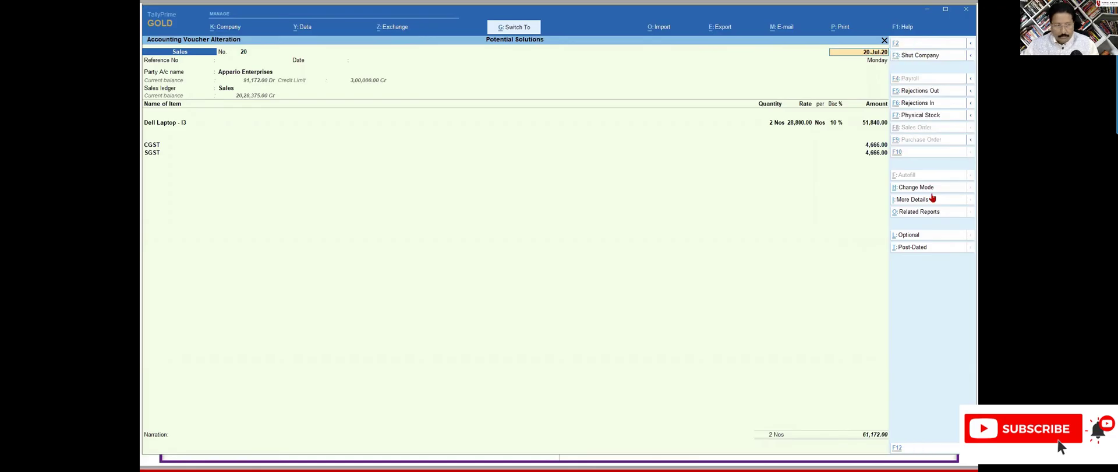
{"action": "key", "text": "ctrl+p"}
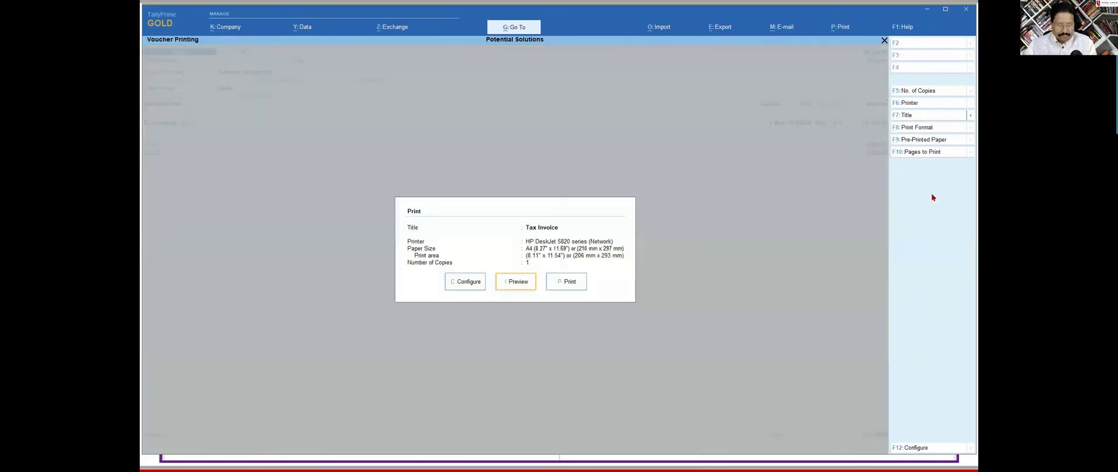
{"action": "key", "text": "Return"}
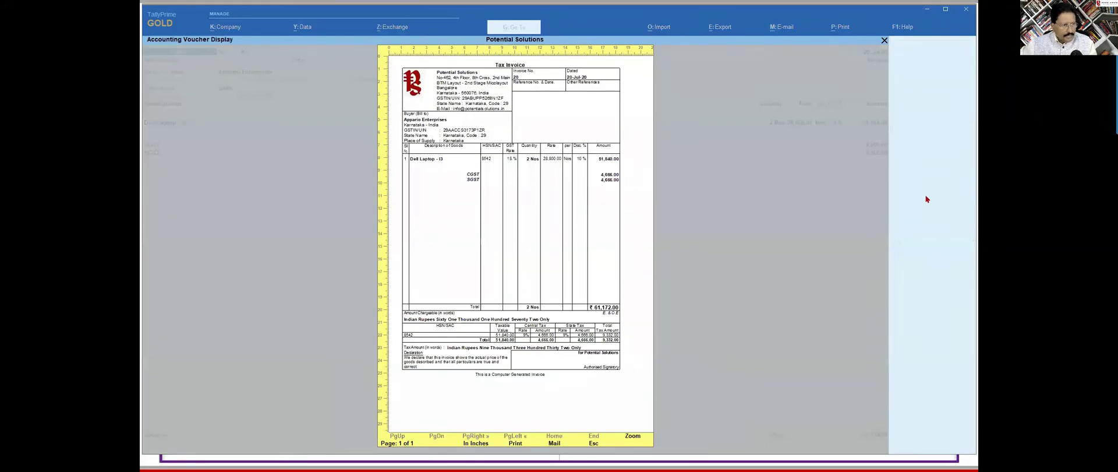
{"action": "left_click", "coordinate": [634, 435]}
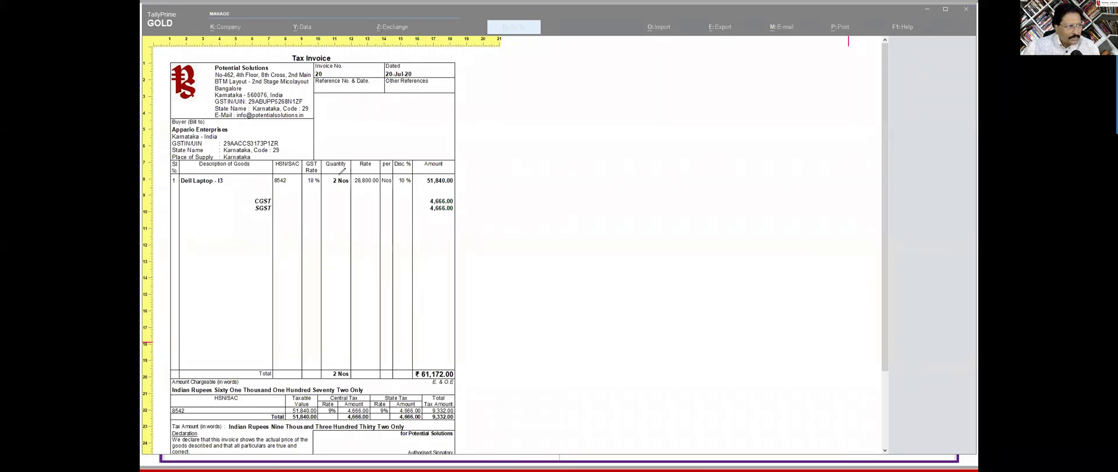
{"action": "mouse_move", "coordinate": [340, 173]}
{"action": "left_mouse_down"}
{"action": "mouse_move", "coordinate": [352, 186]}
{"action": "mouse_move", "coordinate": [325, 184]}
{"action": "mouse_move", "coordinate": [327, 173]}
{"action": "mouse_move", "coordinate": [370, 189]}
{"action": "mouse_move", "coordinate": [467, 193]}
{"action": "left_mouse_up"}
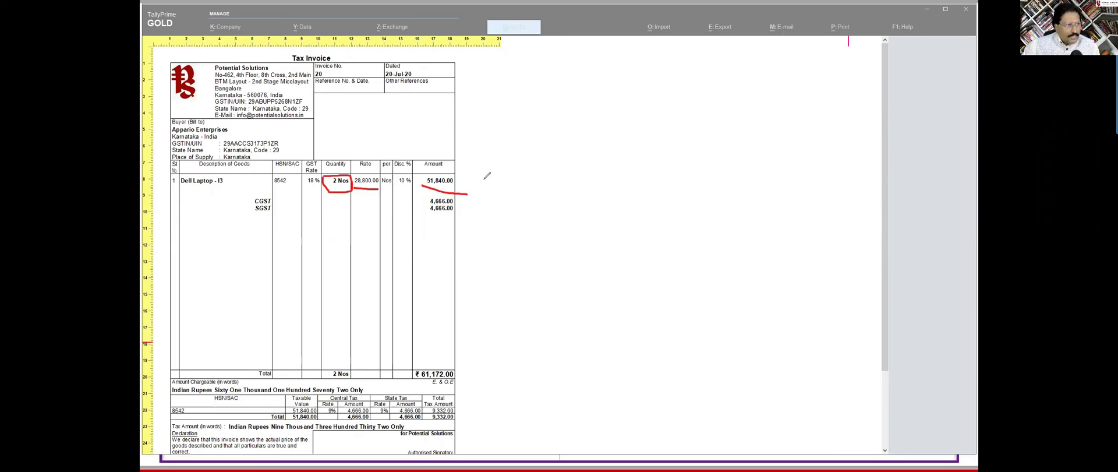
{"action": "left_click_drag", "start_coordinate": [483, 178], "coordinate": [456, 178]}
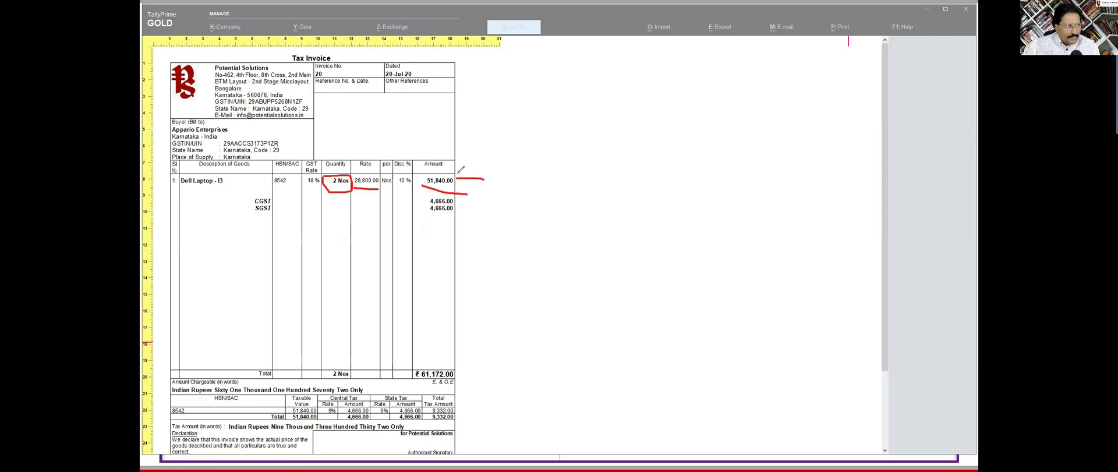